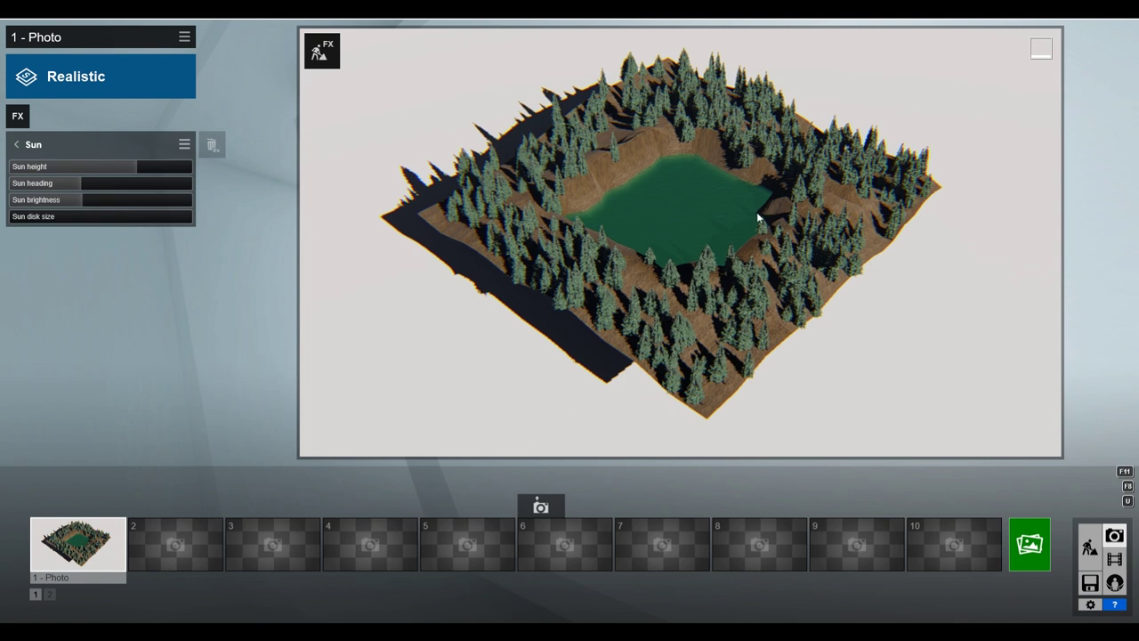
Turn off the normal (N) and specular (S) map outputs, keeping the material ID (M) output on
{"action": "left_click", "coordinate": [1032, 541]}
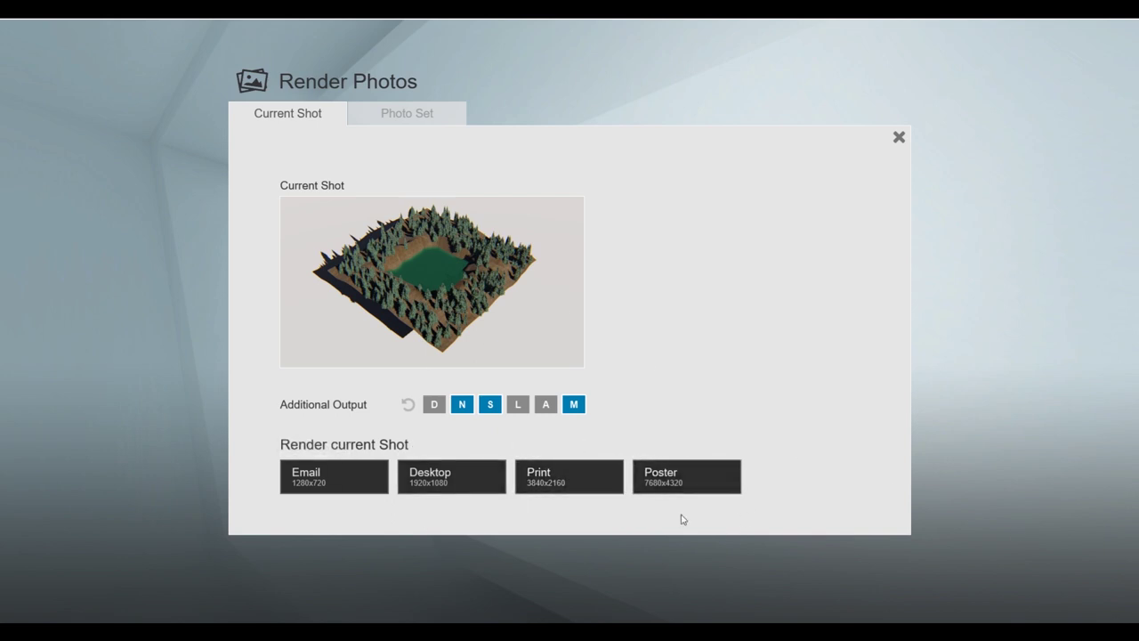
{"action": "left_click", "coordinate": [490, 406]}
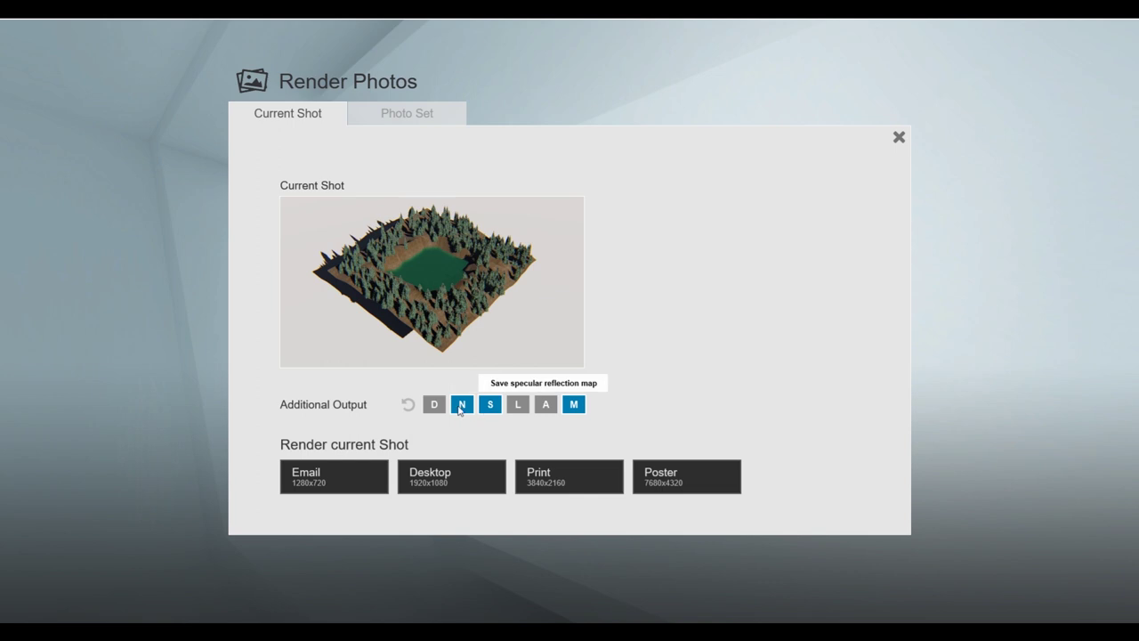
{"action": "left_click", "coordinate": [462, 406]}
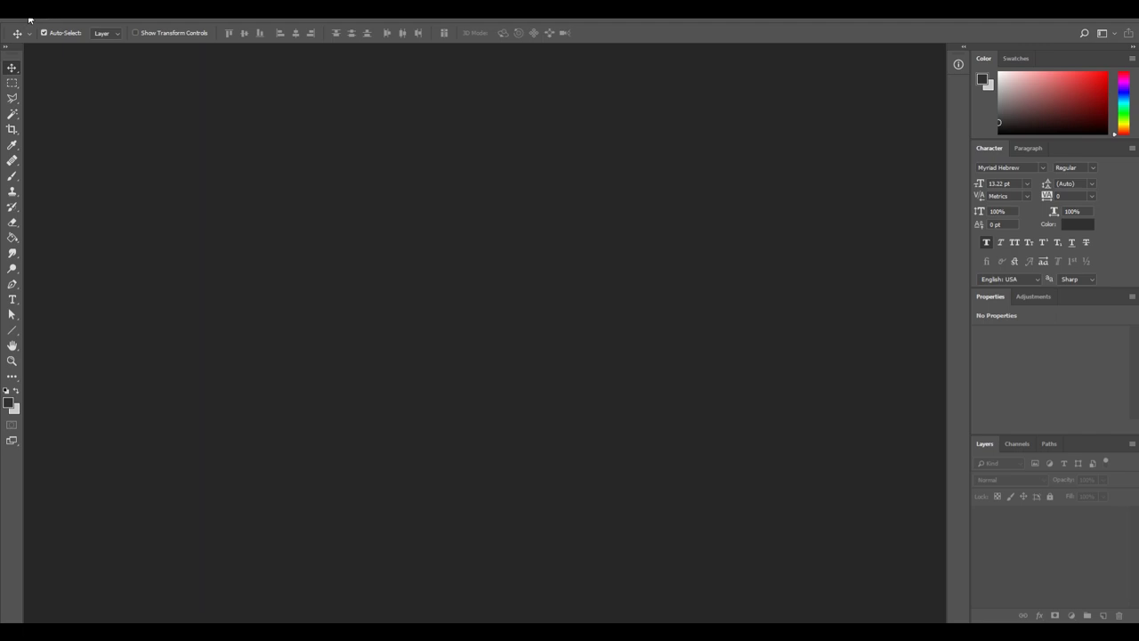
Drag Diorama_MatID.jpg and Diorama.jpg from the file browser into Photoshop as separate documents
{"action": "left_click", "coordinate": [29, 18]}
{"action": "left_click", "coordinate": [437, 120]}
{"action": "left_click_drag", "start_coordinate": [1135, 253], "coordinate": [415, 188]}
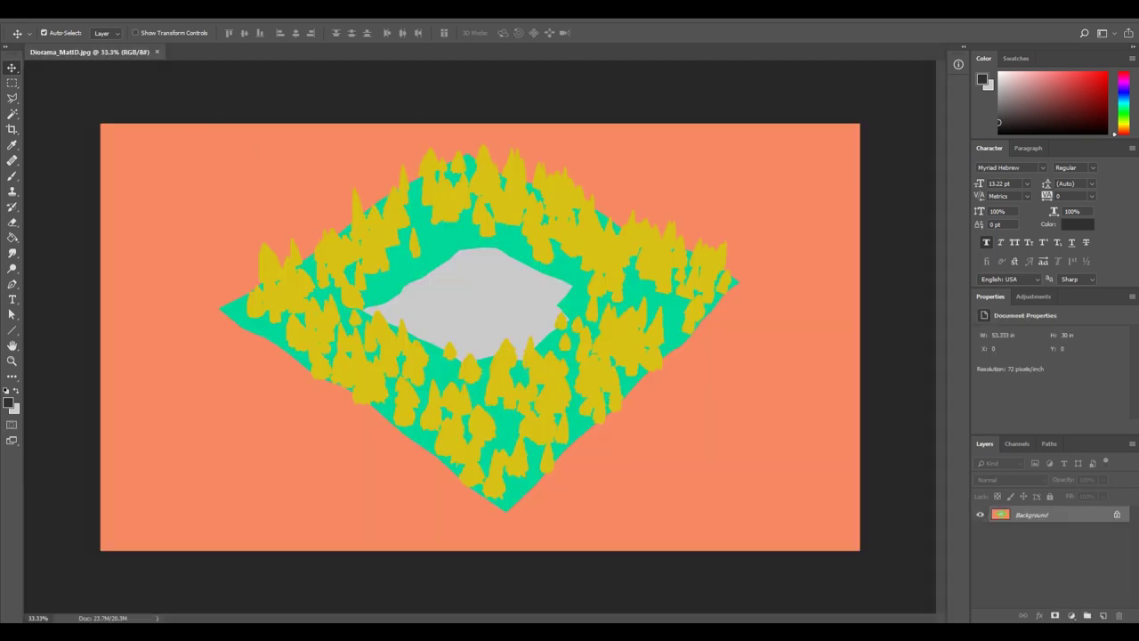
{"action": "left_click_drag", "start_coordinate": [687, 132], "coordinate": [82, 53]}
{"action": "right_click", "coordinate": [1035, 516]}
Duplicate the locked Background layer as Background copy and delete the original
{"action": "left_click", "coordinate": [1050, 388]}
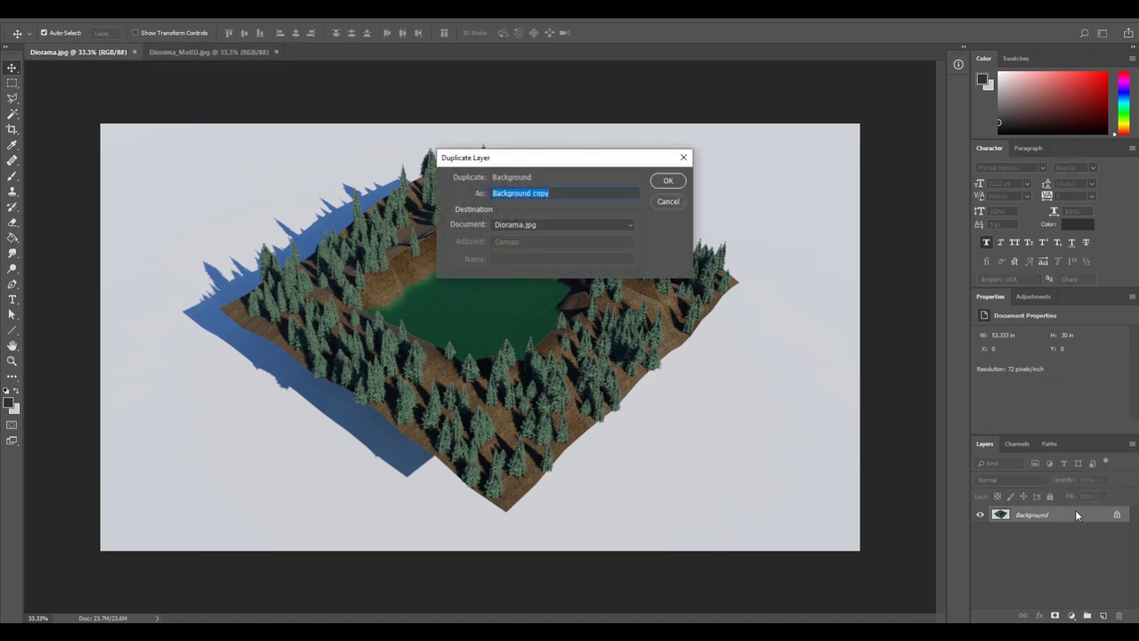
{"action": "key", "text": "Return"}
{"action": "left_click", "coordinate": [1041, 534]}
{"action": "left_click_drag", "start_coordinate": [1109, 531], "coordinate": [1119, 615]}
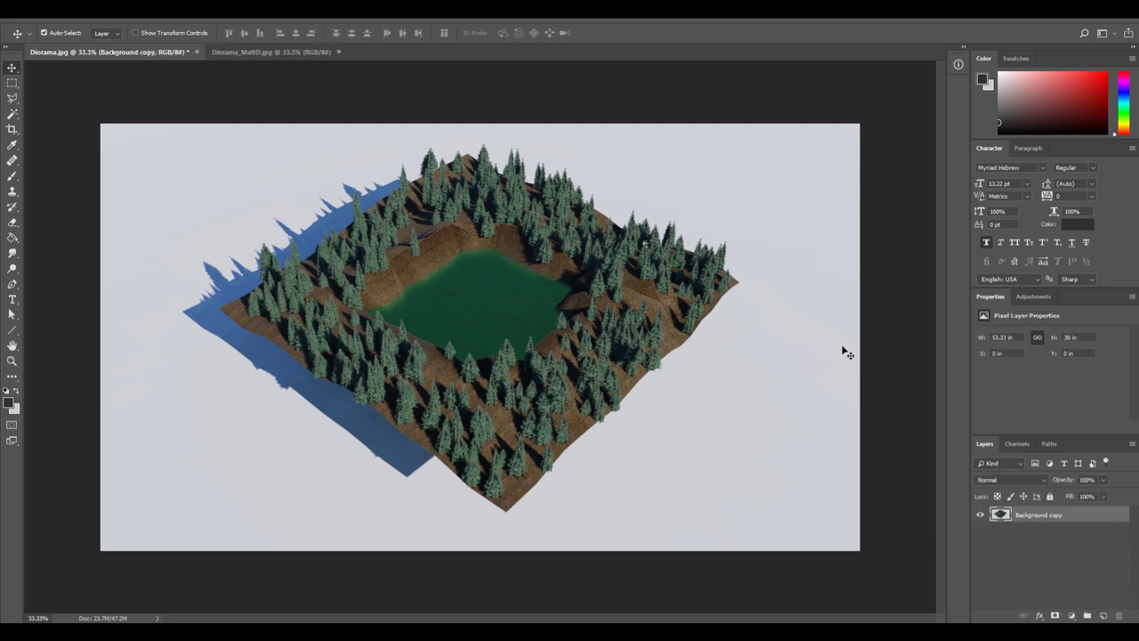
Copy the whole Diorama_MatID.jpg image and paste it onto new Layer 1 in Diorama.jpg
{"action": "left_click", "coordinate": [281, 52]}
{"action": "key", "text": "ctrl+a"}
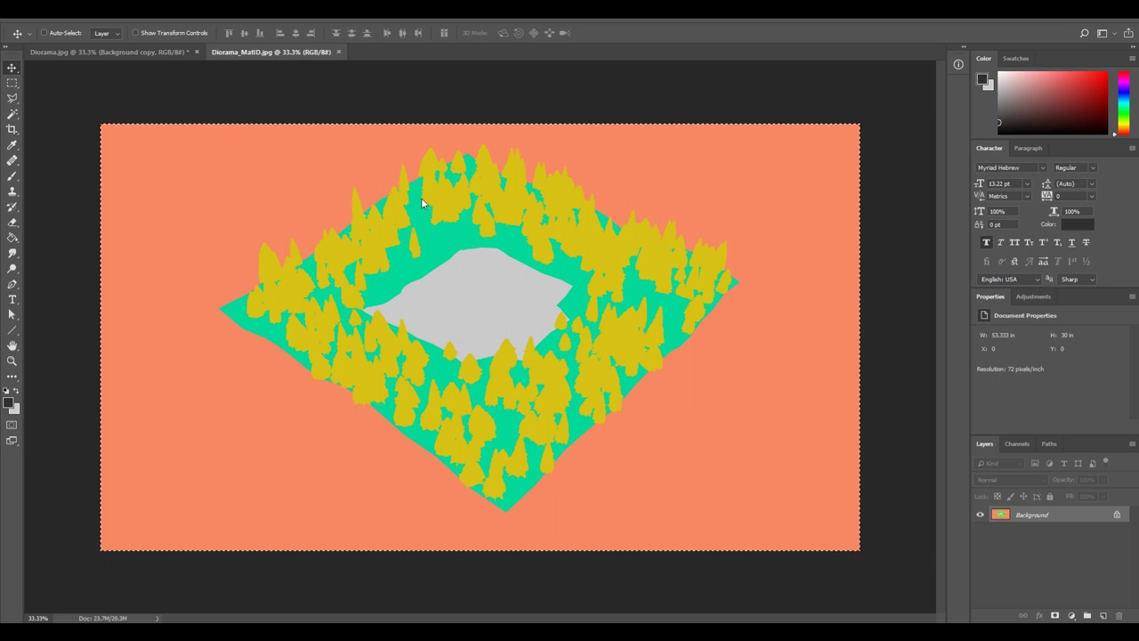
{"action": "left_click", "coordinate": [132, 53]}
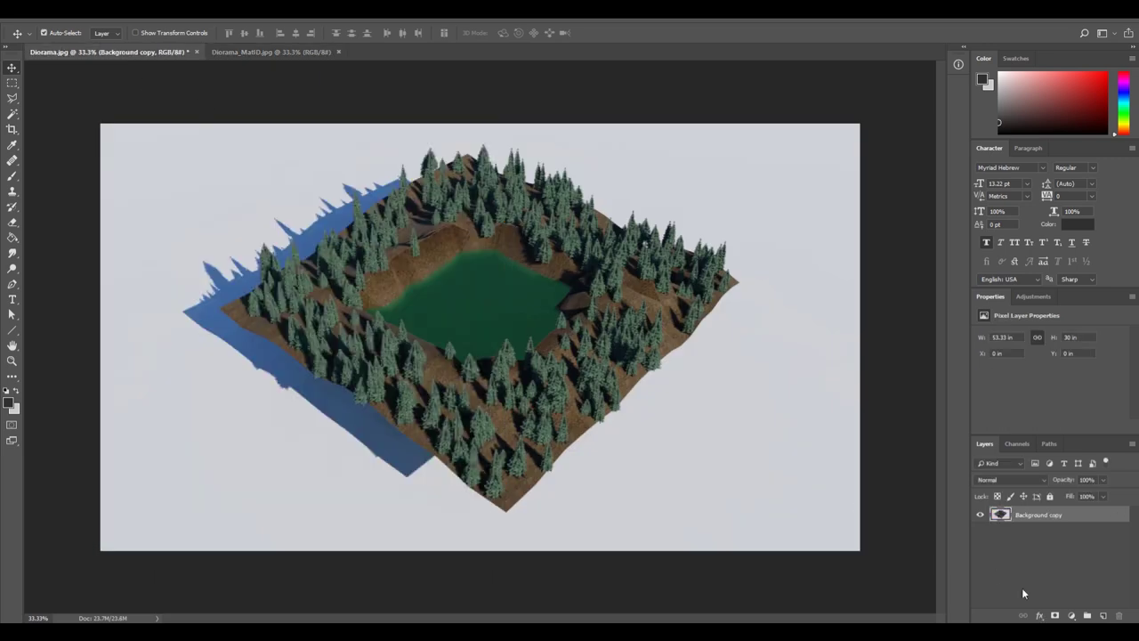
{"action": "left_click", "coordinate": [1104, 615]}
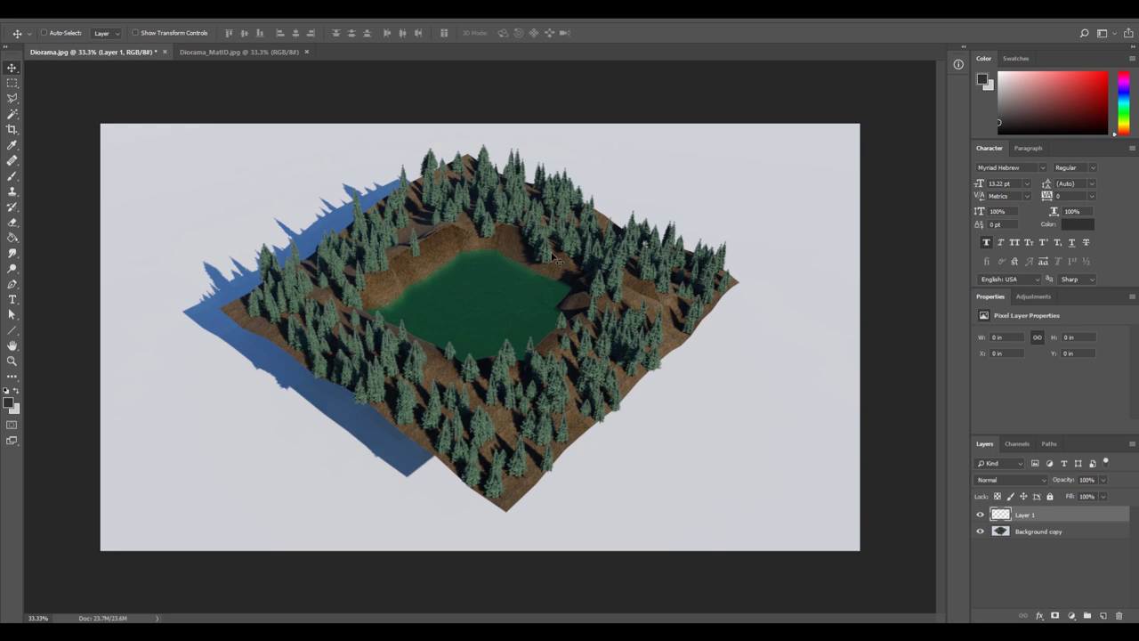
{"action": "key", "text": "ctrl+v"}
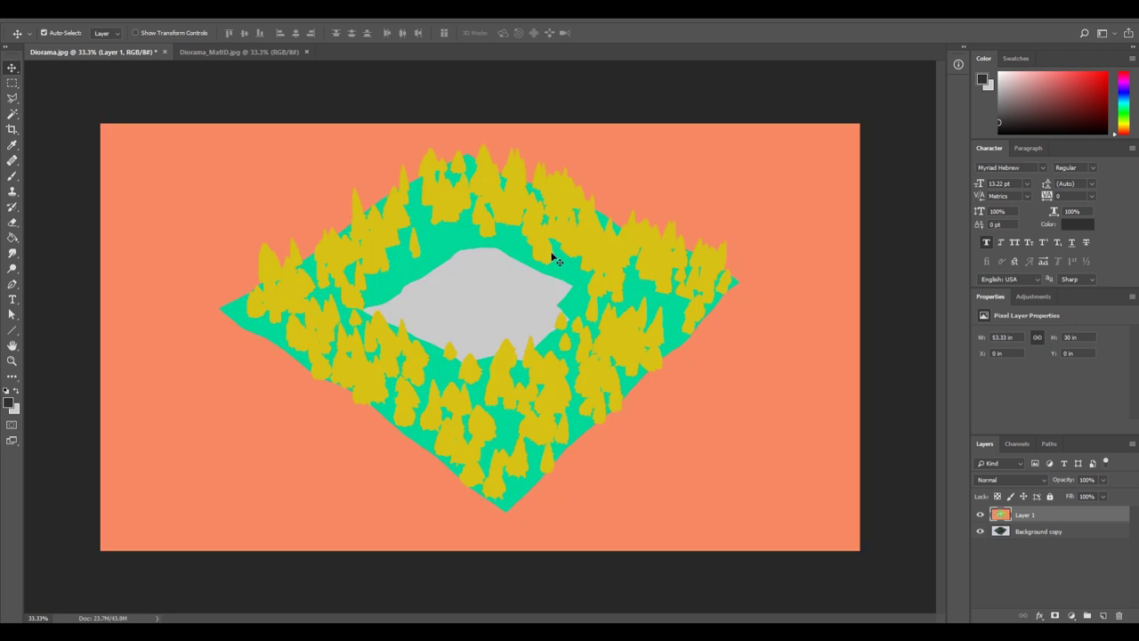
{"action": "key", "text": "w"}
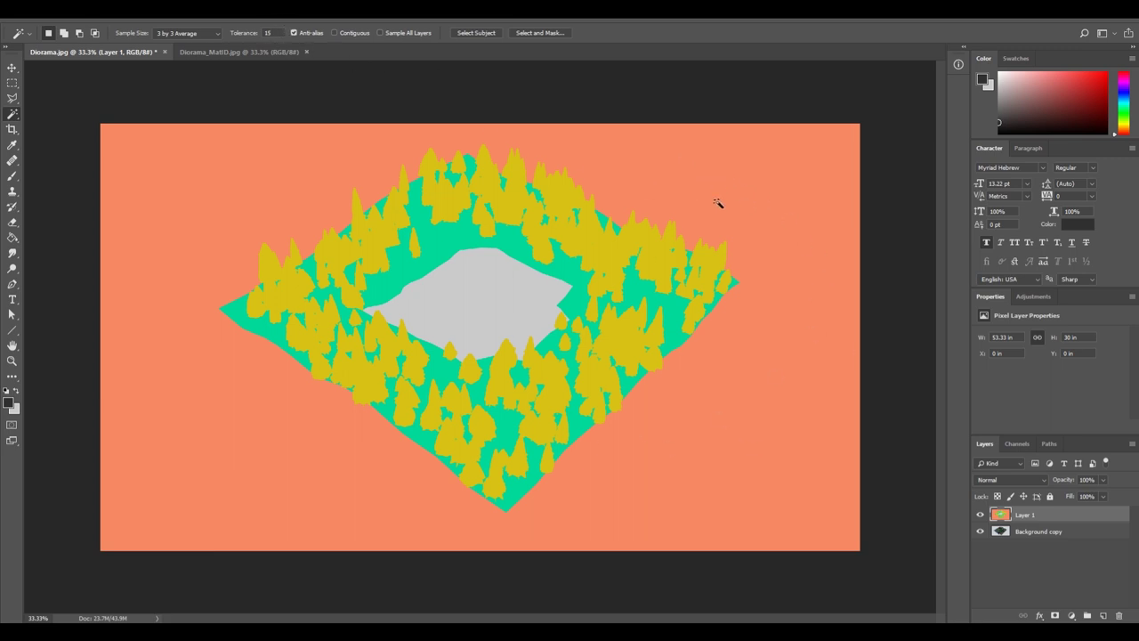
{"action": "left_click", "coordinate": [770, 181]}
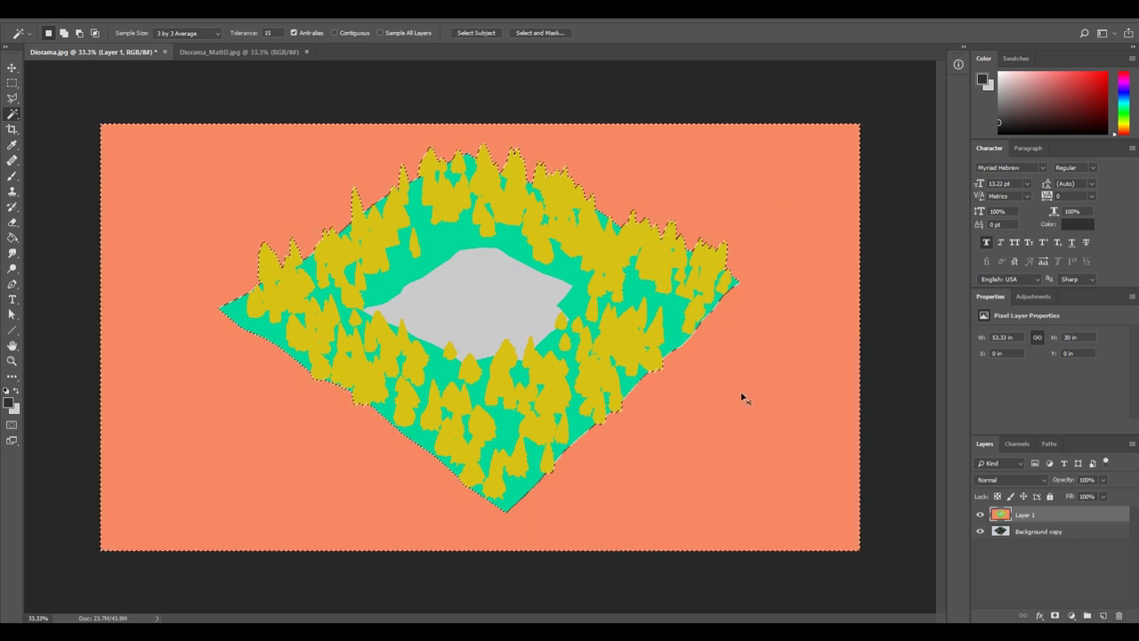
{"action": "key", "text": "ctrl+d"}
{"action": "key", "text": "m"}
{"action": "left_click", "coordinate": [990, 533]}
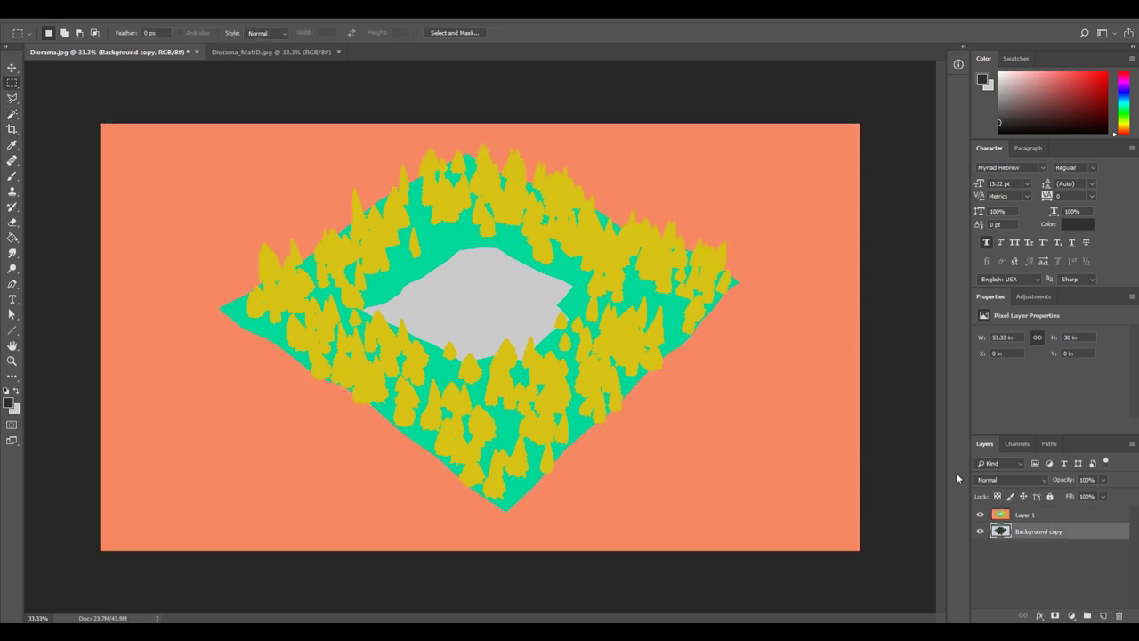
Add a white mask to Background copy, then Magic Wand-select Layer 1's orange surround
{"action": "left_click", "coordinate": [1054, 616]}
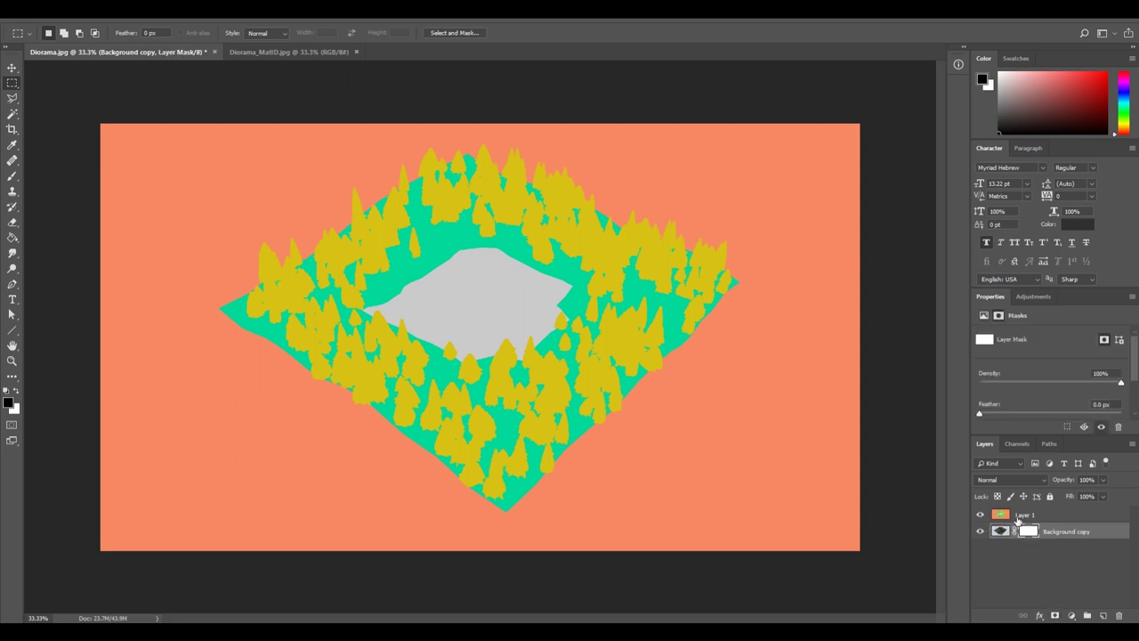
{"action": "left_click", "coordinate": [1019, 518]}
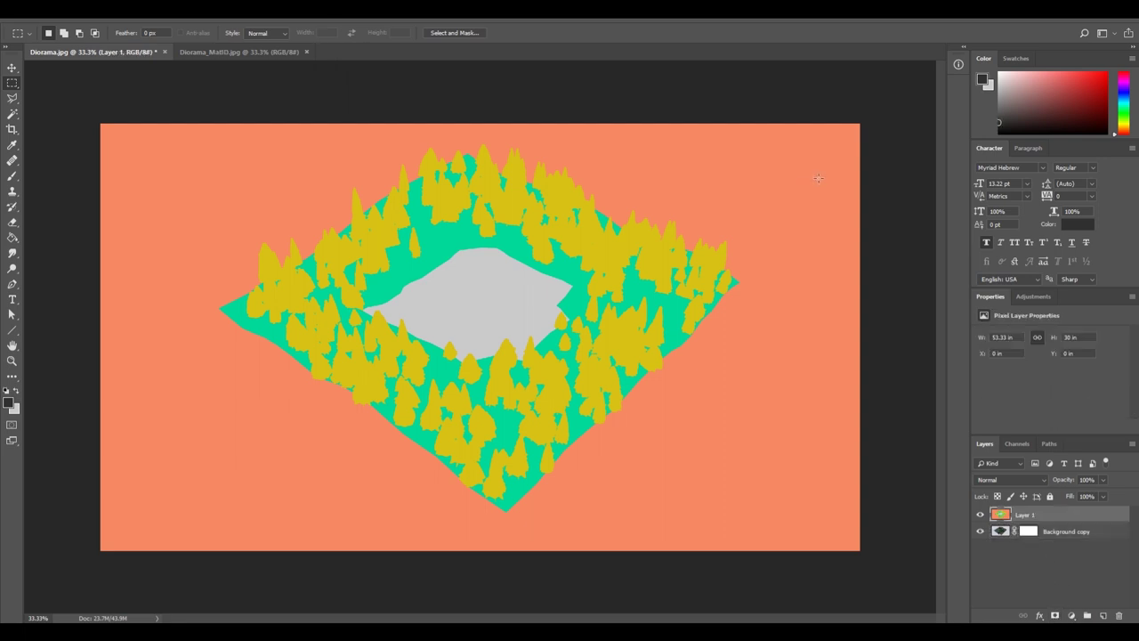
{"action": "key", "text": "w"}
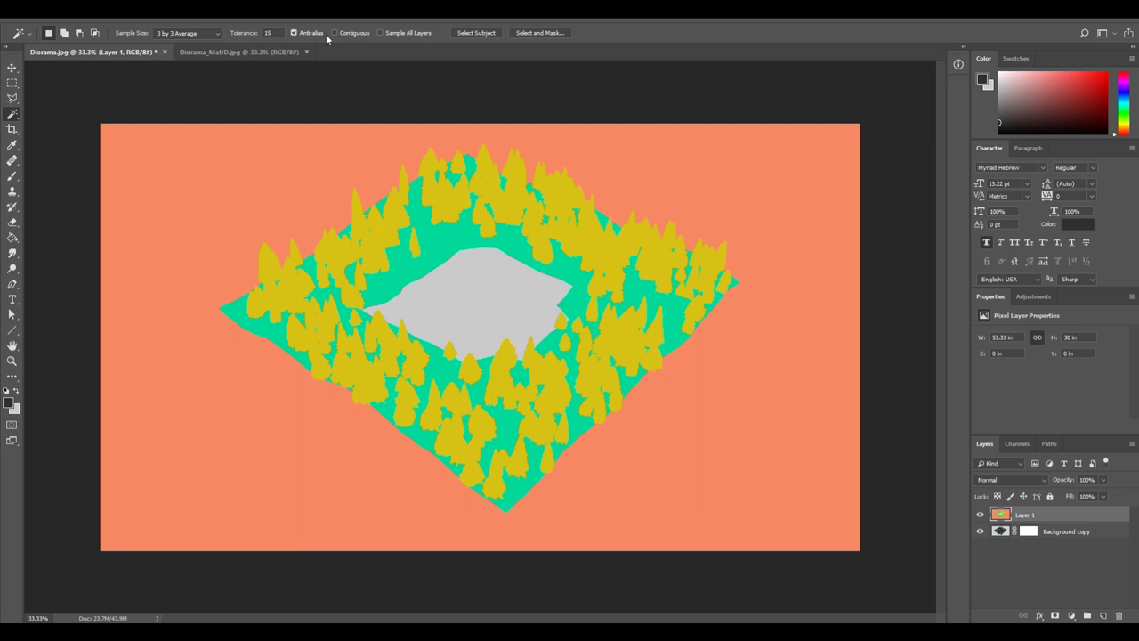
{"action": "left_click", "coordinate": [771, 175]}
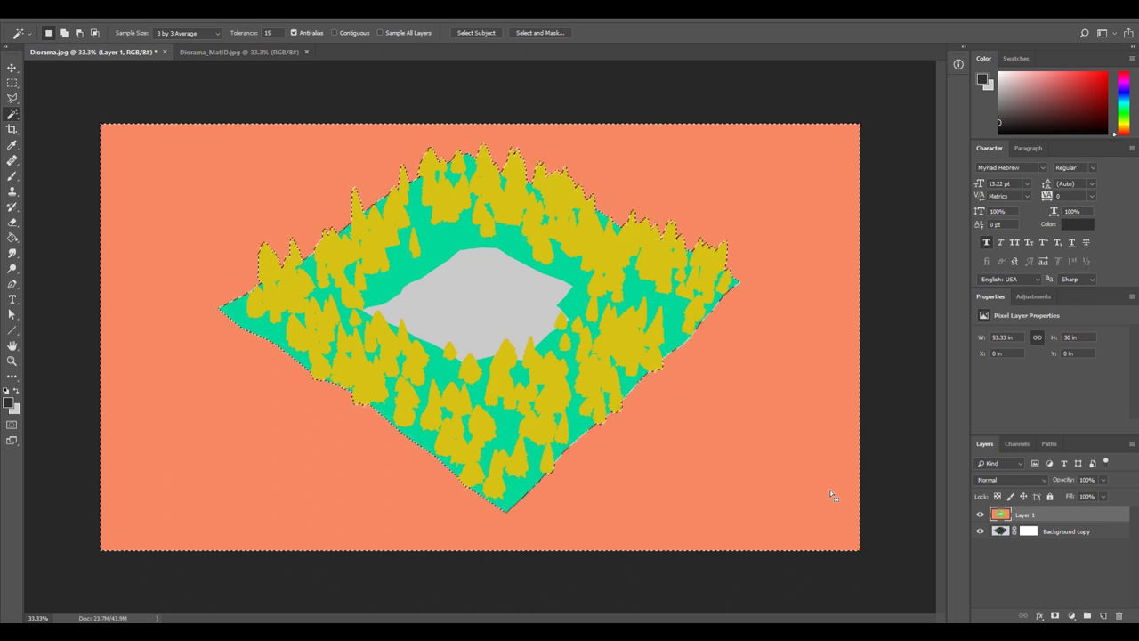
{"action": "key", "text": "ctrl+d"}
{"action": "key", "text": "ctrl+shift+d"}
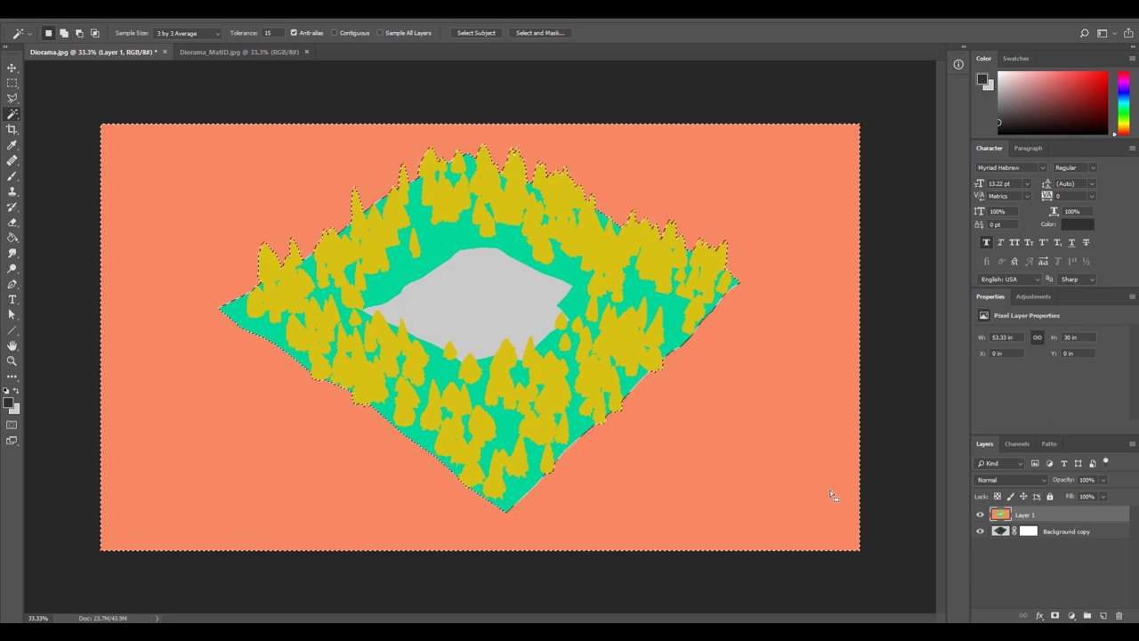
Fill the selected surround black on the Background copy mask, deselect, and hide Layer 1
{"action": "left_click", "coordinate": [1027, 534]}
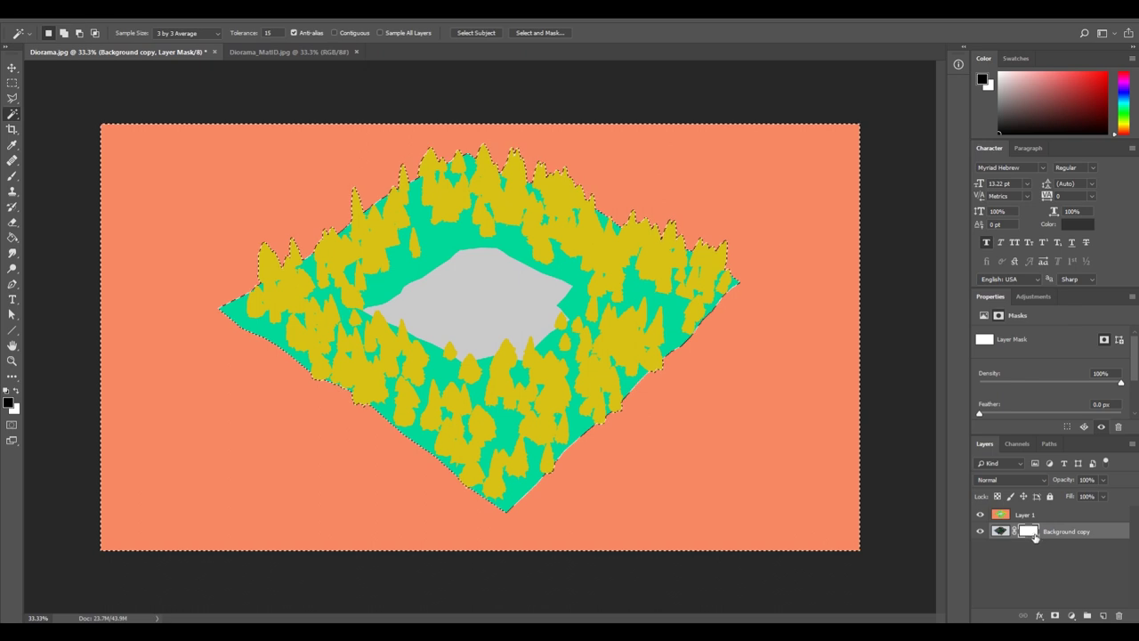
{"action": "key", "text": "b"}
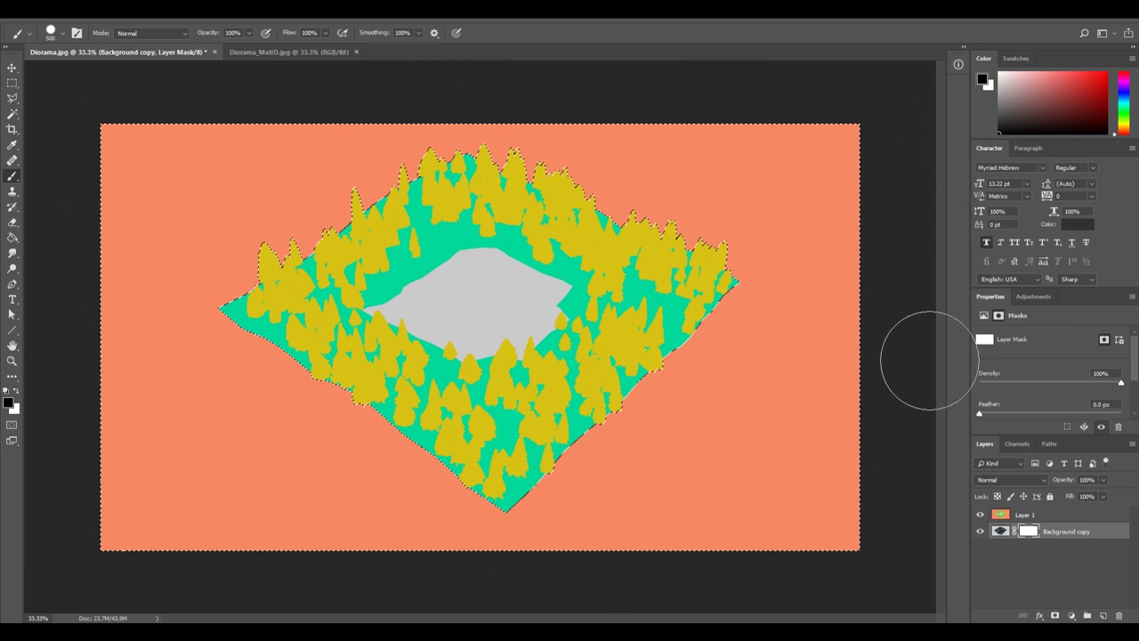
{"action": "key", "text": "alt+BackSpace"}
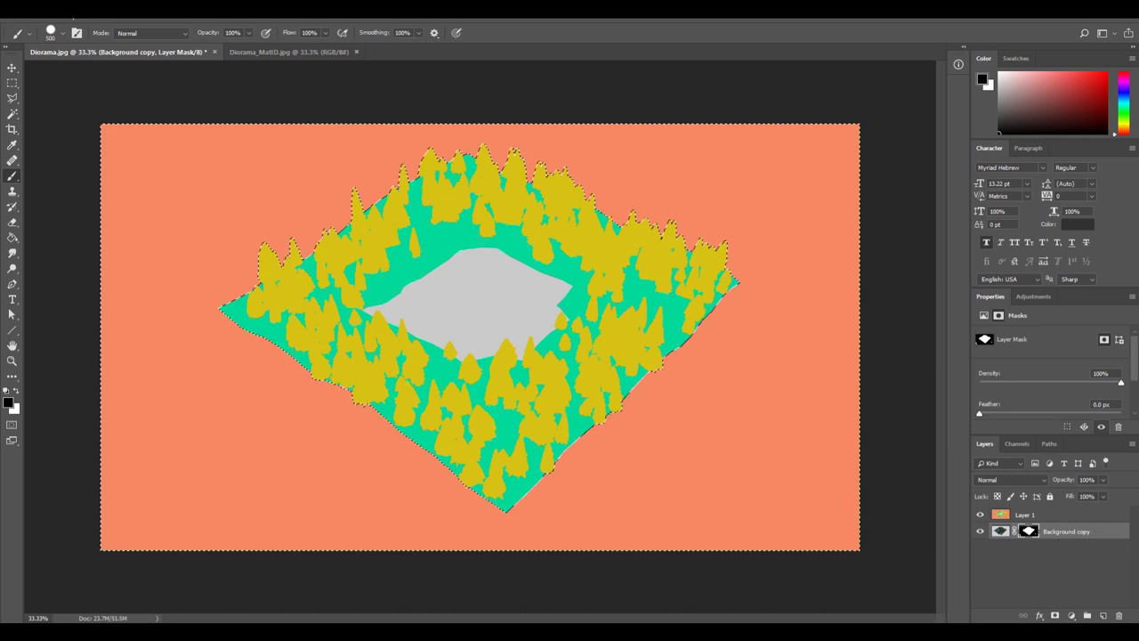
{"action": "key", "text": "m"}
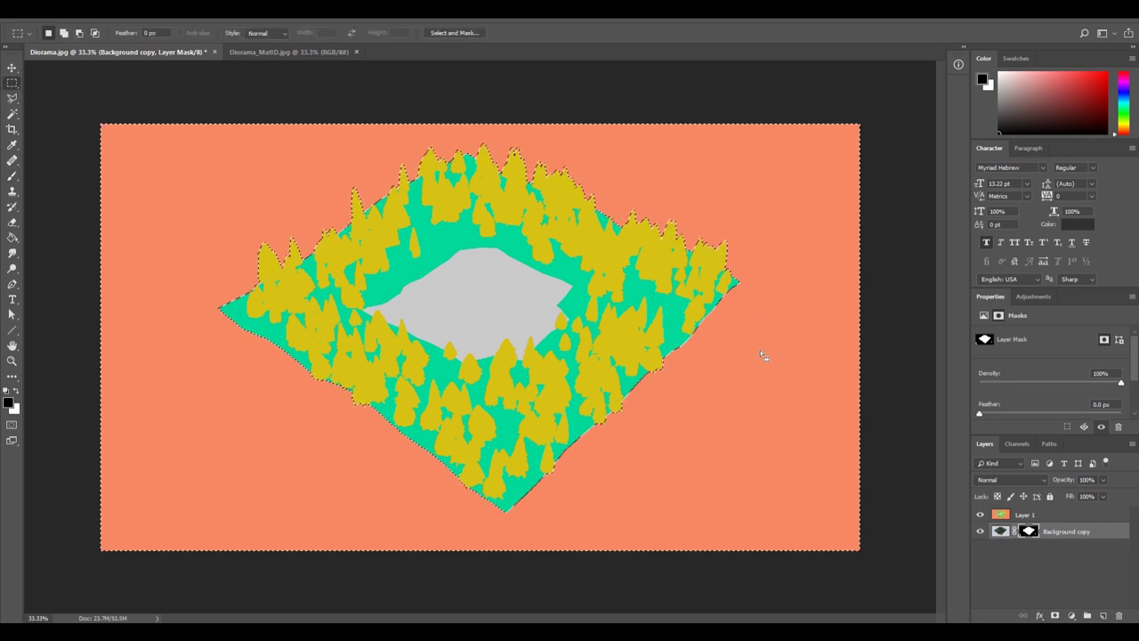
{"action": "key", "text": "b"}
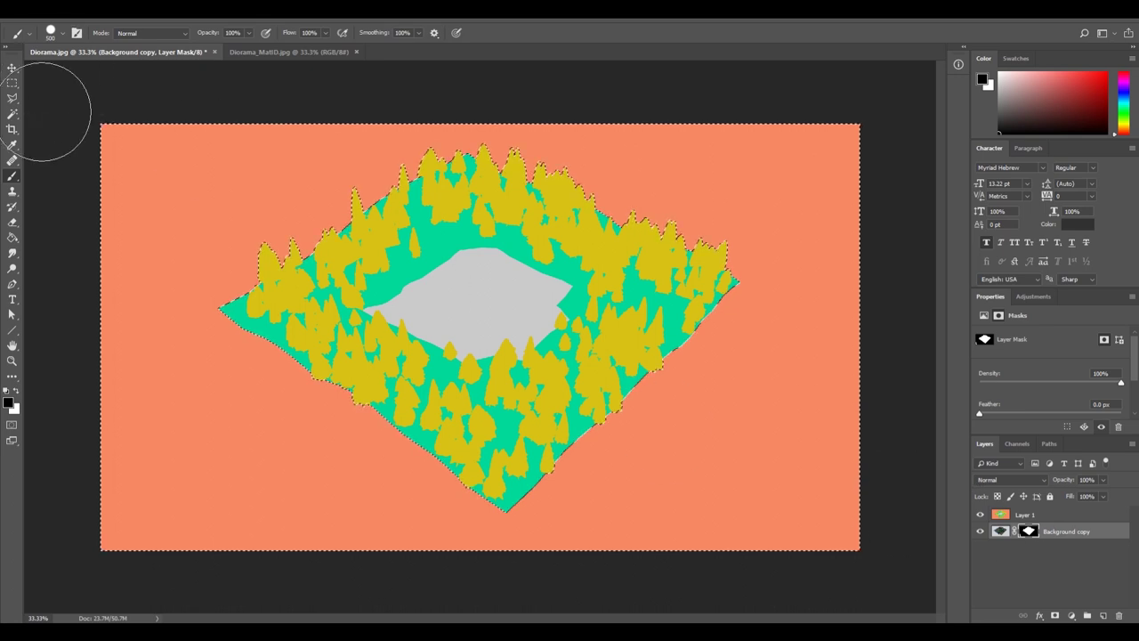
{"action": "key", "text": "m"}
{"action": "key", "text": "ctrl+d"}
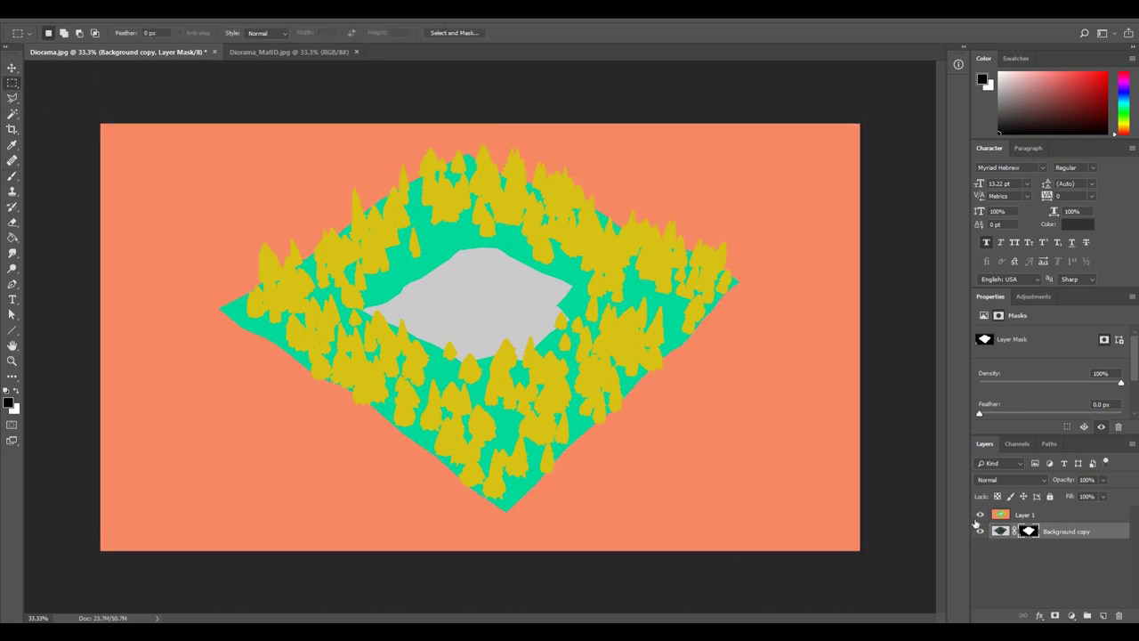
{"action": "left_click", "coordinate": [981, 516]}
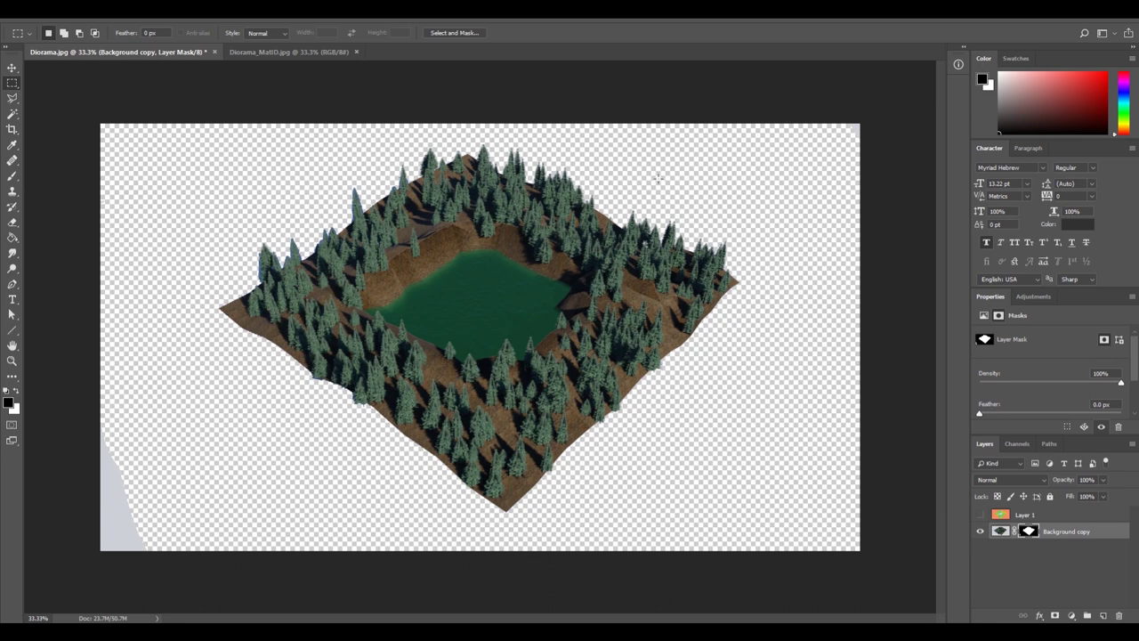
Create Layer 2 and move it below Background copy, keeping Layer 1 hidden
{"action": "left_click", "coordinate": [1103, 615]}
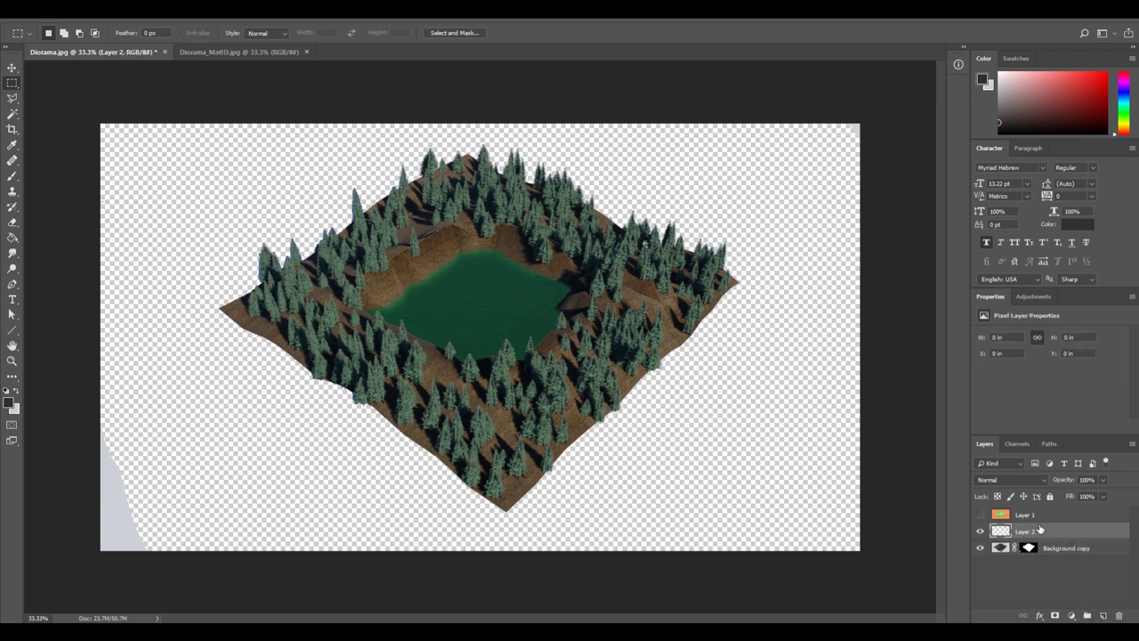
{"action": "left_click_drag", "start_coordinate": [1041, 532], "coordinate": [1037, 555]}
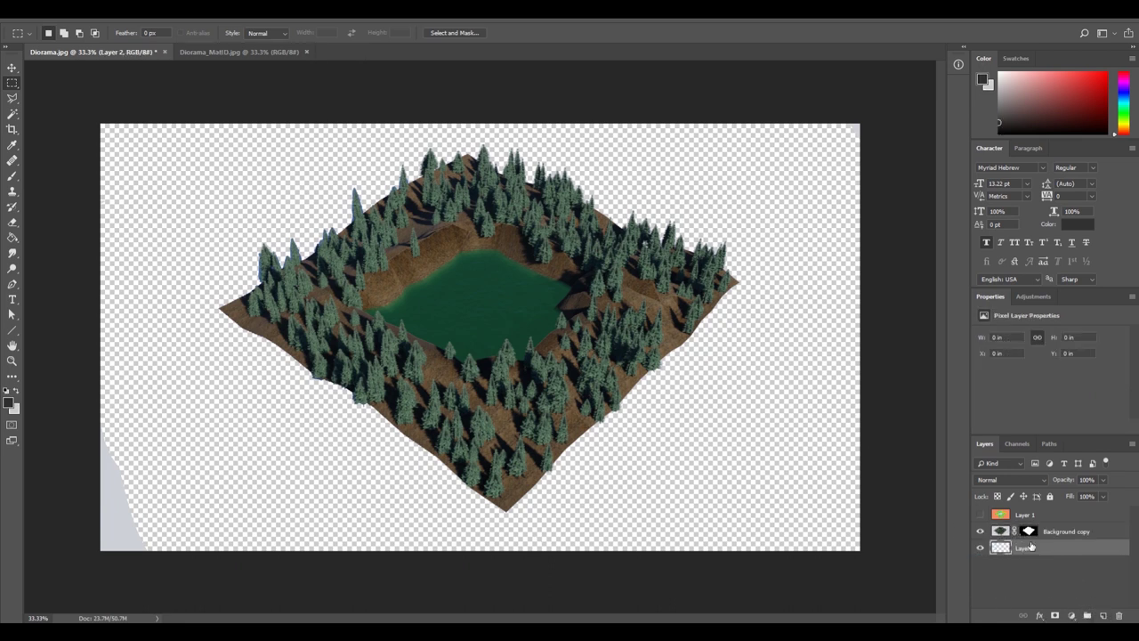
{"action": "left_click", "coordinate": [982, 517]}
{"action": "left_click", "coordinate": [981, 517]}
Set the foreground colour to light grey #cccccc and fill Layer 2 with the Paint Bucket
{"action": "left_click", "coordinate": [10, 404]}
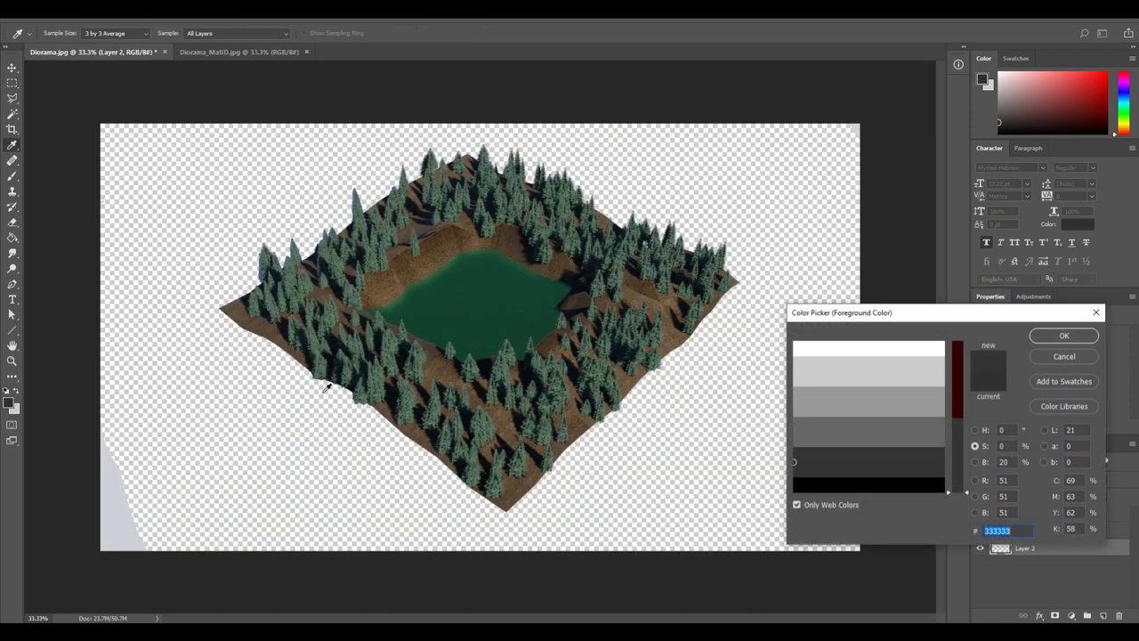
{"action": "left_click", "coordinate": [1065, 357]}
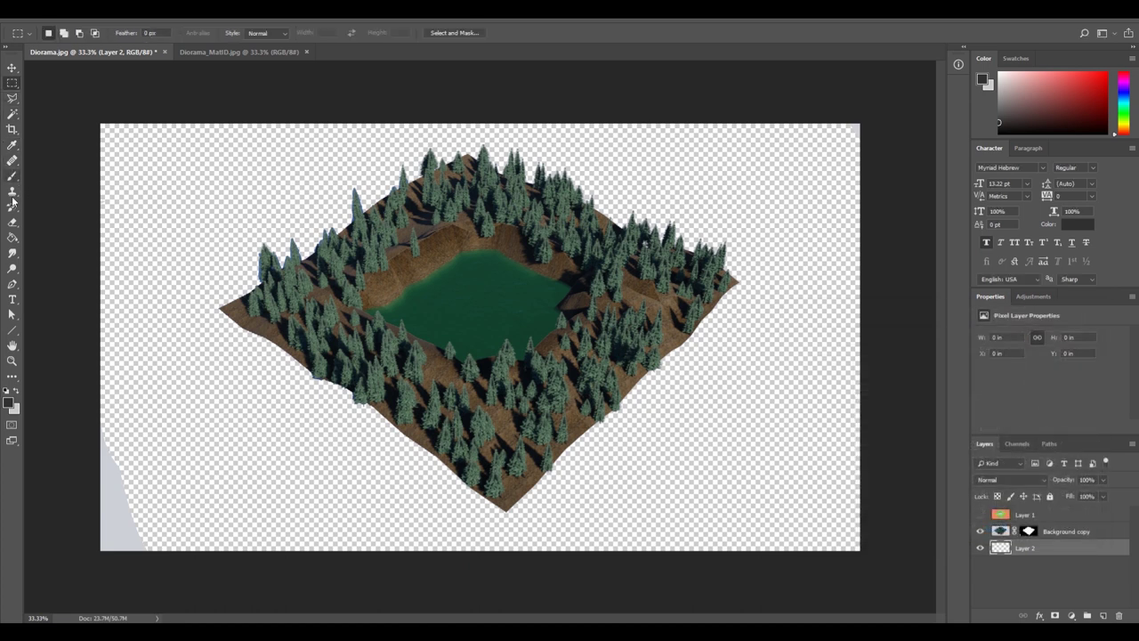
{"action": "left_click", "coordinate": [12, 237]}
{"action": "left_click", "coordinate": [10, 403]}
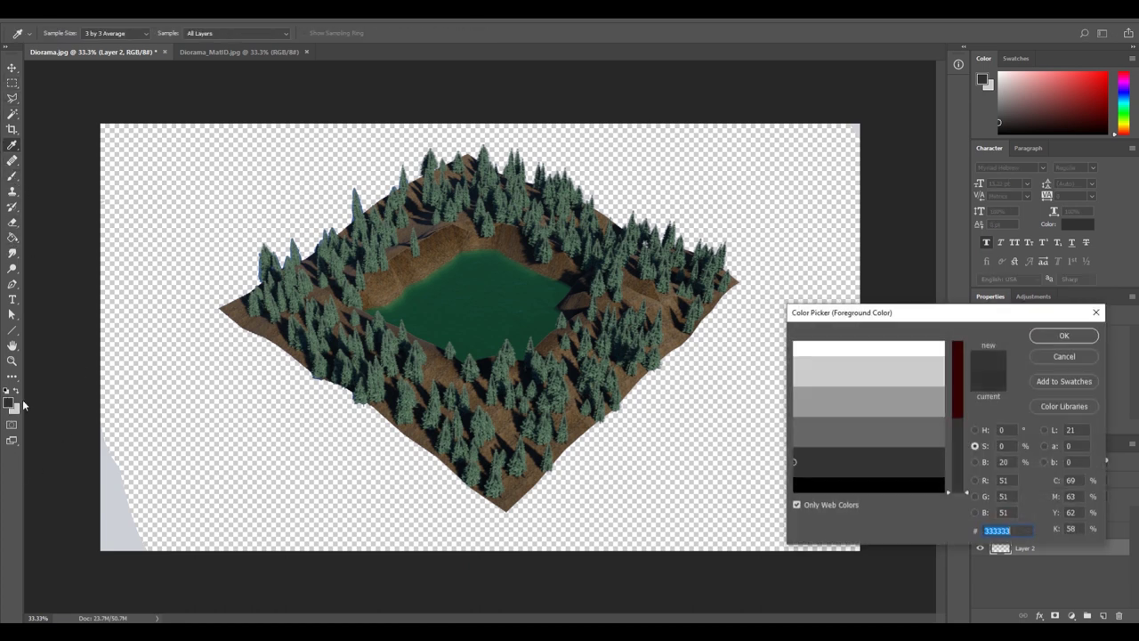
{"action": "left_click", "coordinate": [844, 435]}
{"action": "left_click", "coordinate": [850, 404]}
{"action": "left_click", "coordinate": [966, 378]}
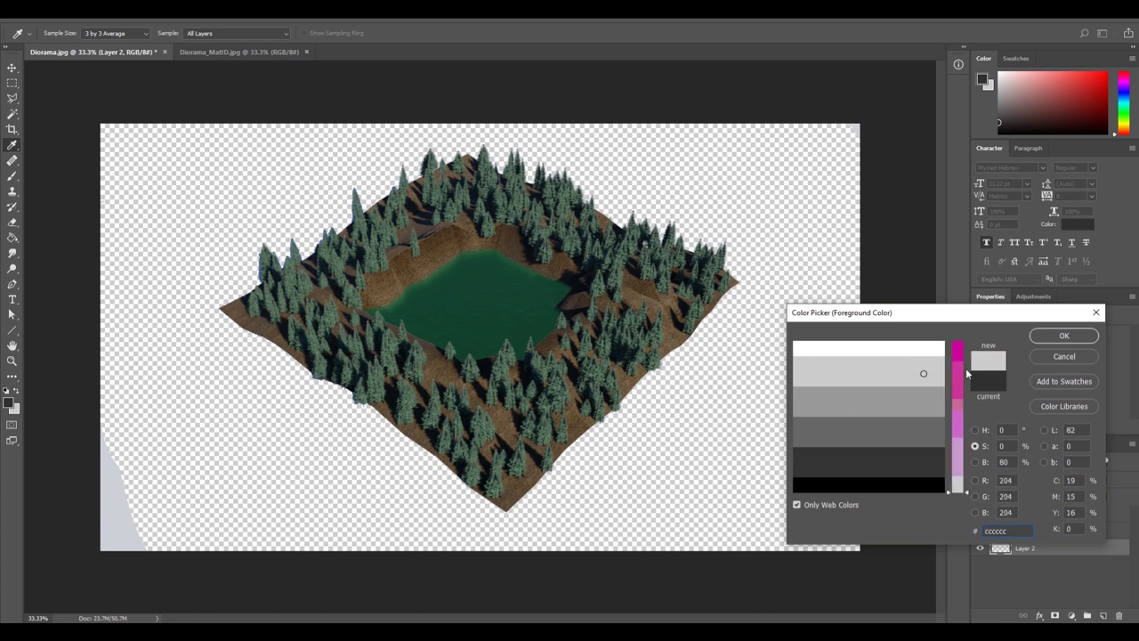
{"action": "left_click", "coordinate": [1065, 335]}
{"action": "left_click", "coordinate": [858, 489]}
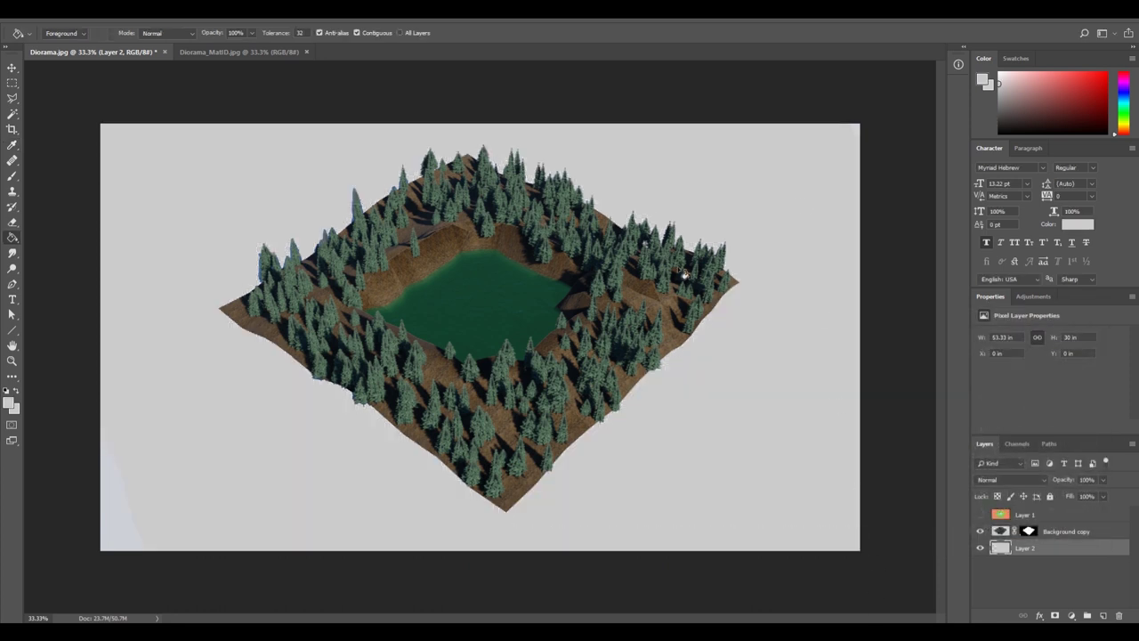